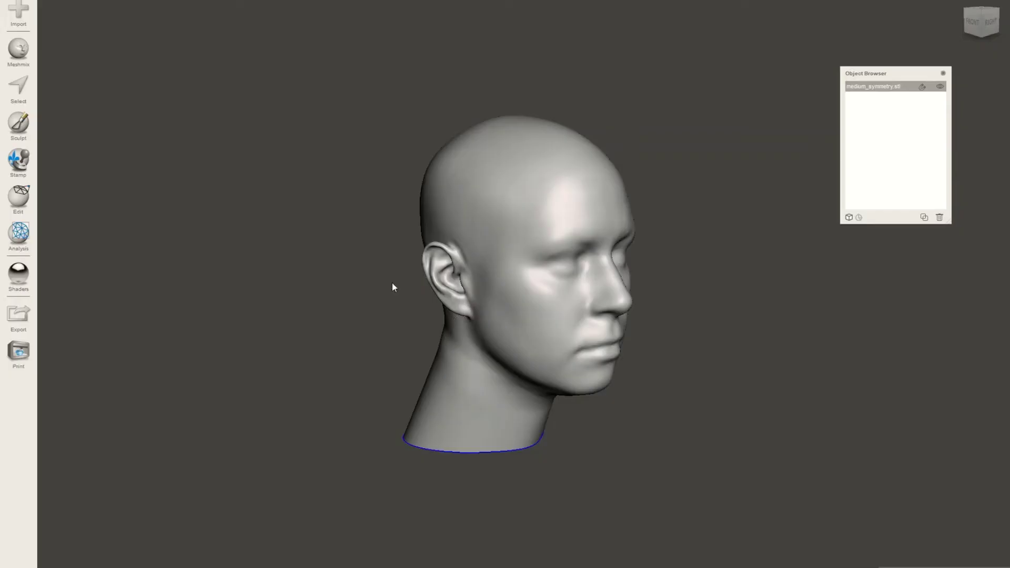
# Create a Fast-type solid copy of the head mesh, medium_symmetry.stl (solid)
pyautogui.moveTo(671, 407); pyautogui.dragTo(711, 365, button='right')
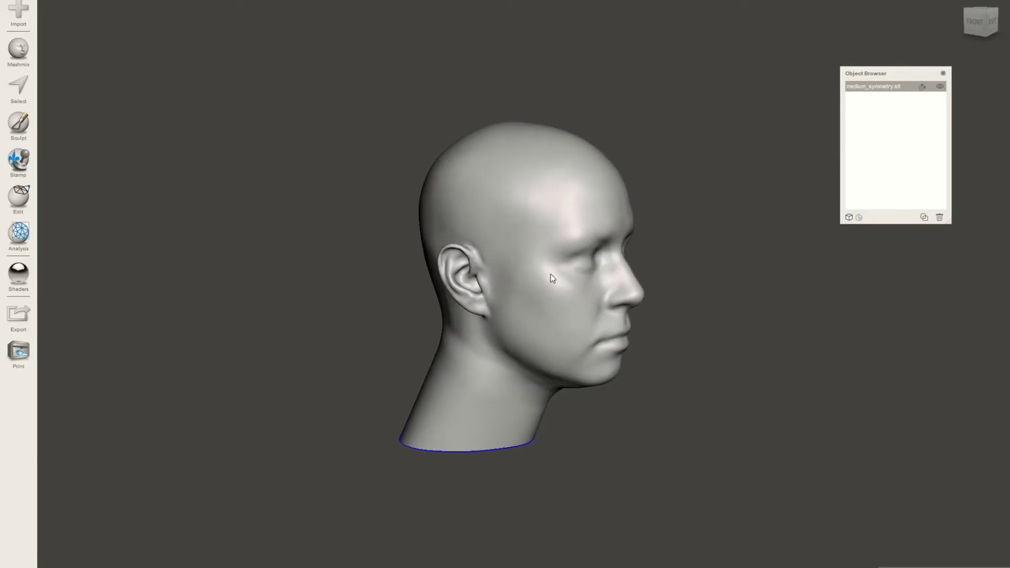
pyautogui.click(17, 205)
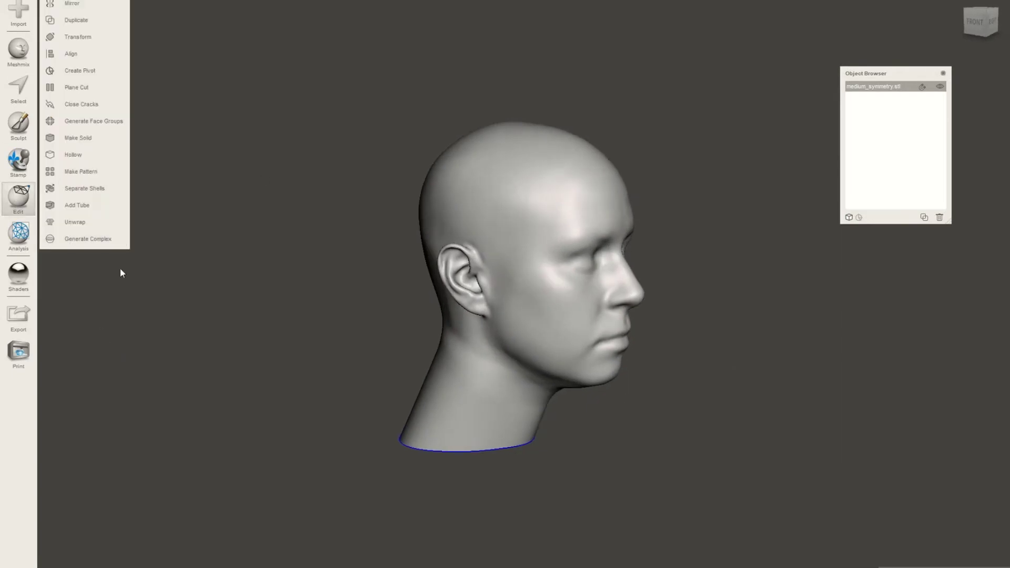
pyautogui.click(83, 135)
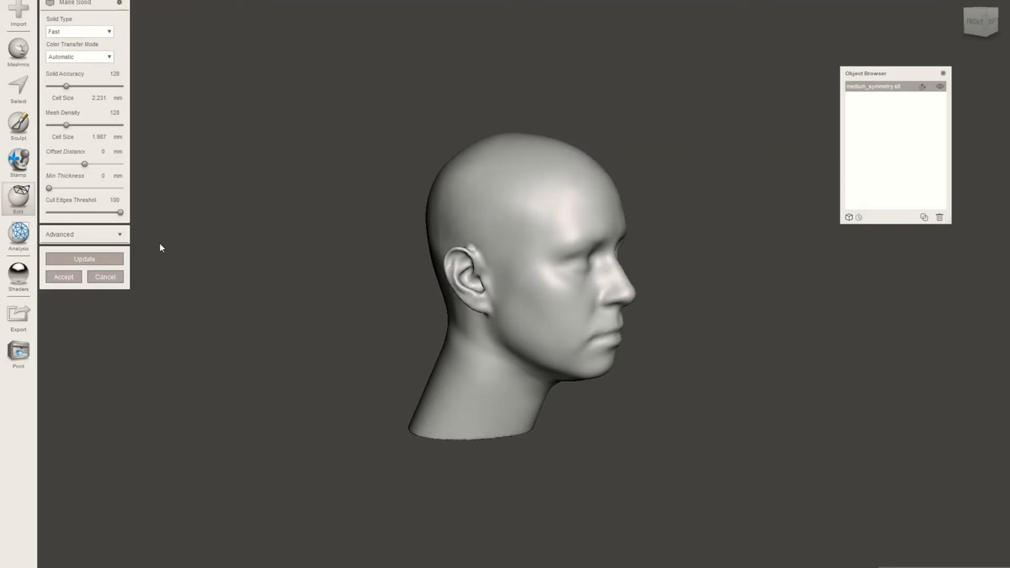
pyautogui.click(63, 278)
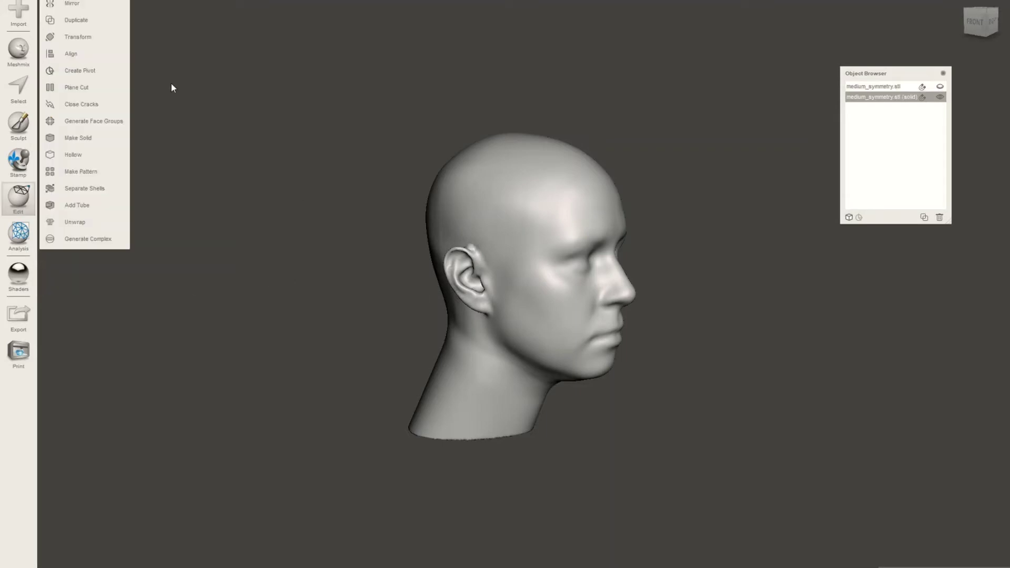
pyautogui.moveTo(496, 374); pyautogui.dragTo(798, 94, button='right')
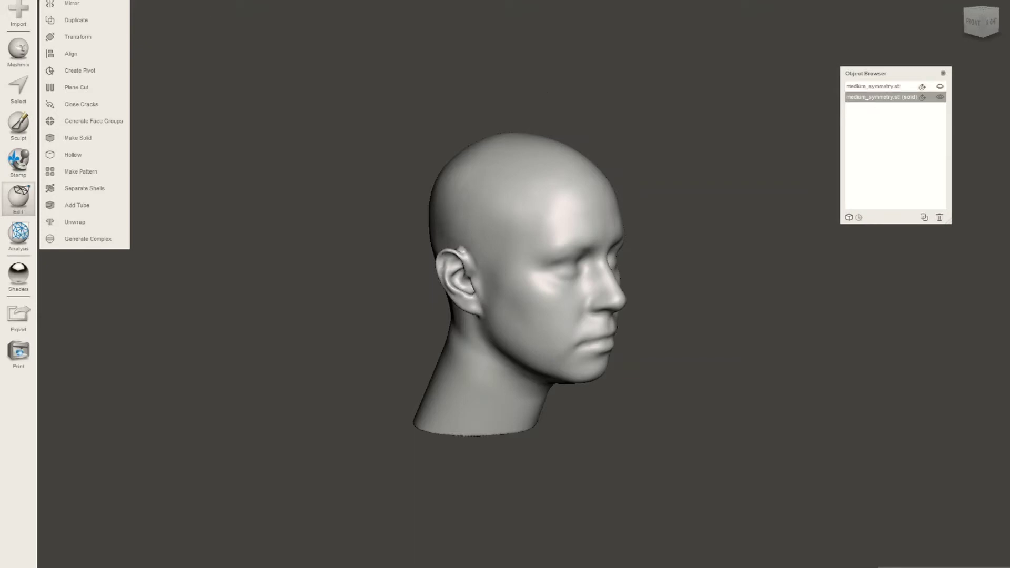
# Append base v6.stl from the Meshmixer Files folder into the scene and select it
pyautogui.click(20, 12)
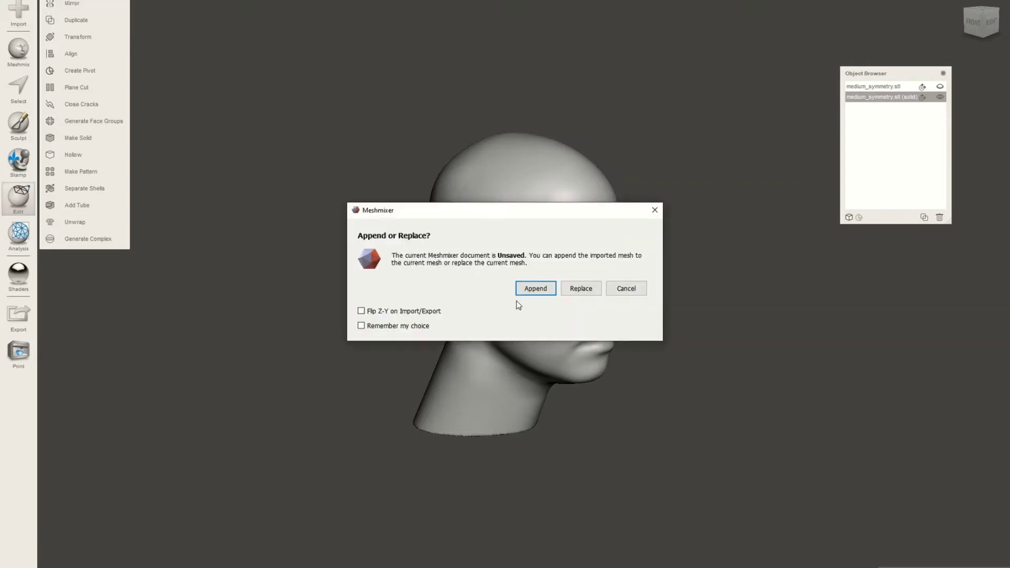
pyautogui.click(536, 288)
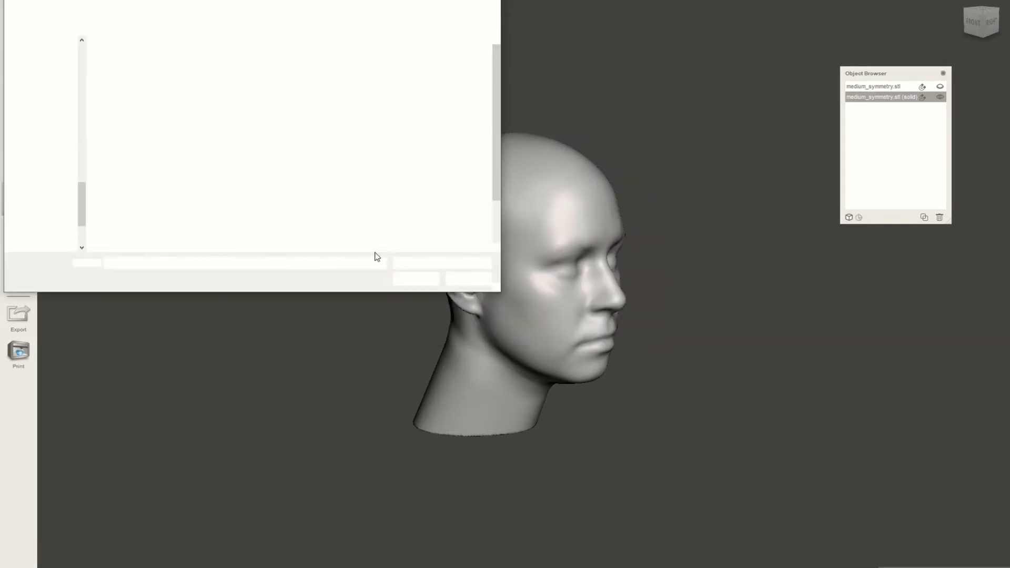
pyautogui.click(200, 8)
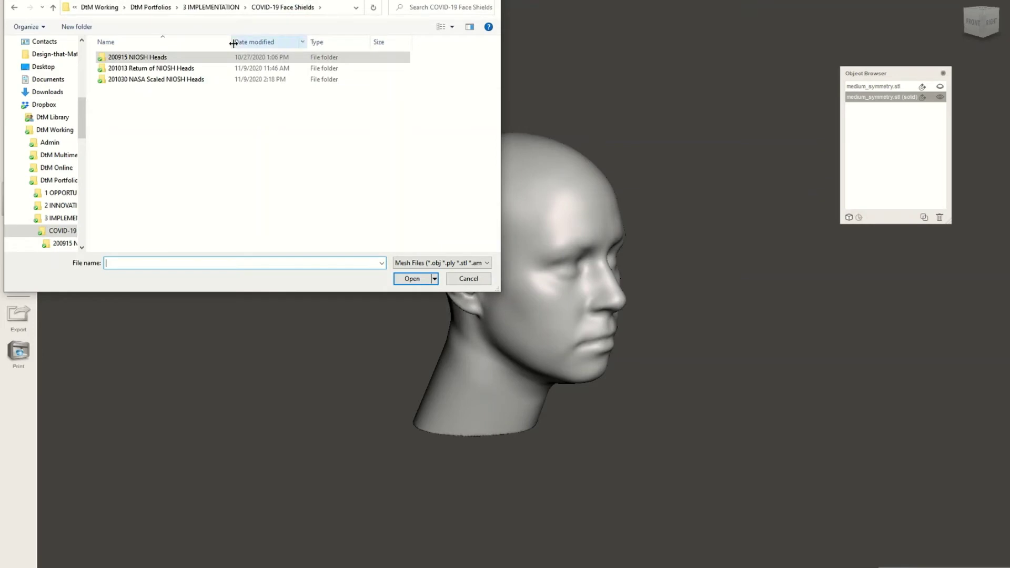
pyautogui.doubleClick(192, 68)
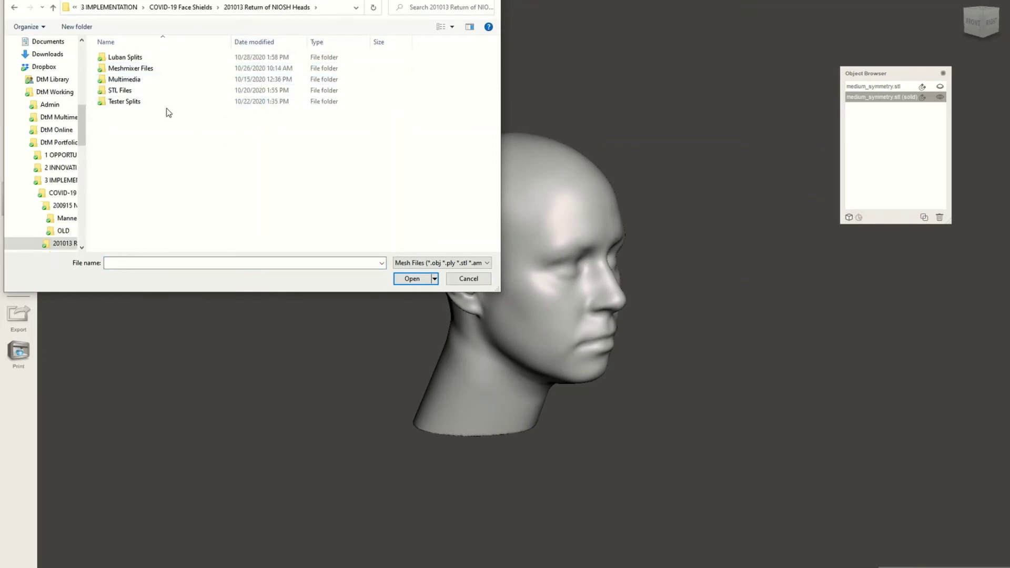
pyautogui.doubleClick(141, 69)
pyautogui.click(136, 58)
pyautogui.click(412, 280)
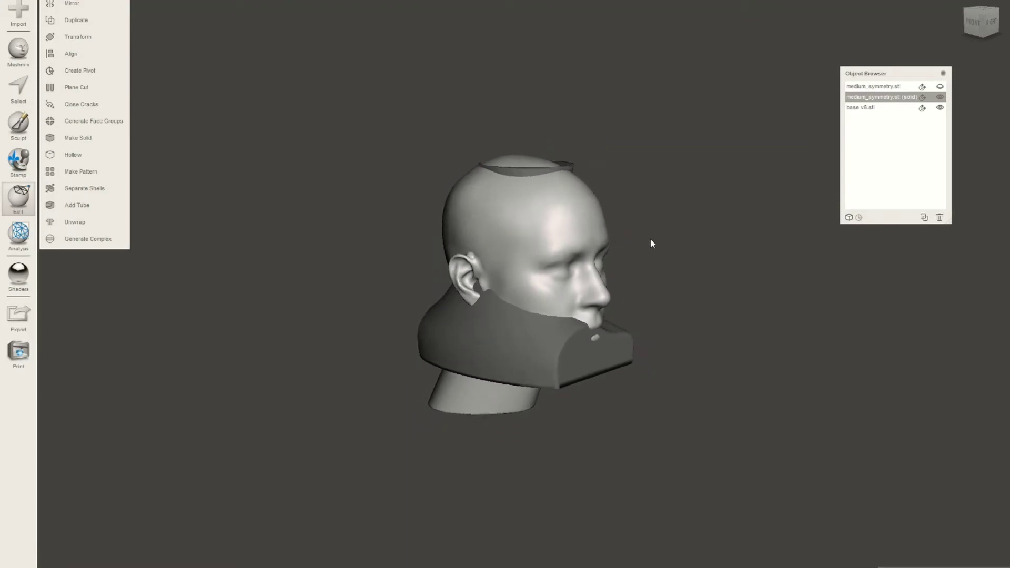
pyautogui.click(508, 341)
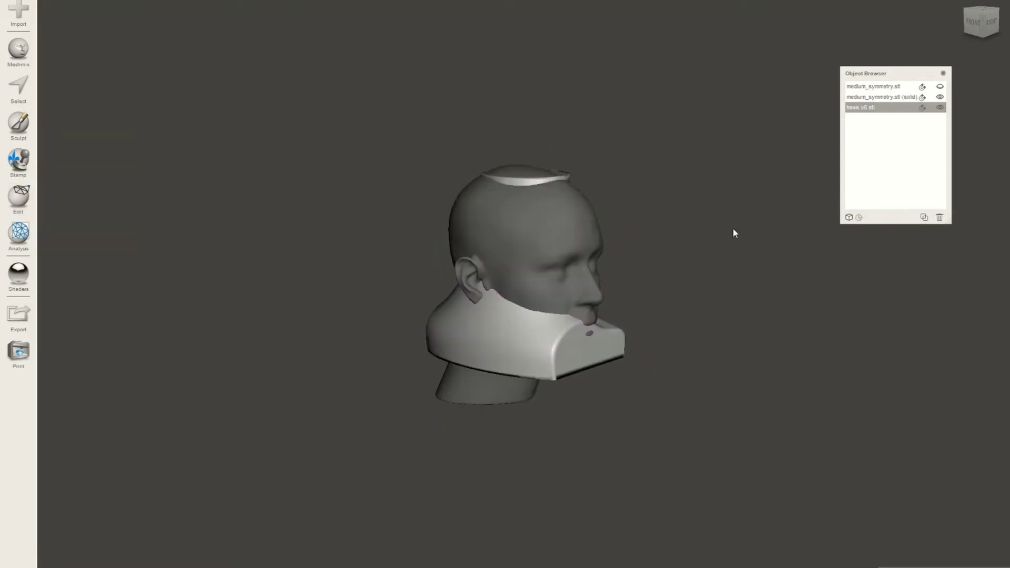
pyautogui.click(22, 206)
# Transform the base: rotate Y -90°, translate Y -100 and Z -18.75 around the neck
pyautogui.click(91, 39)
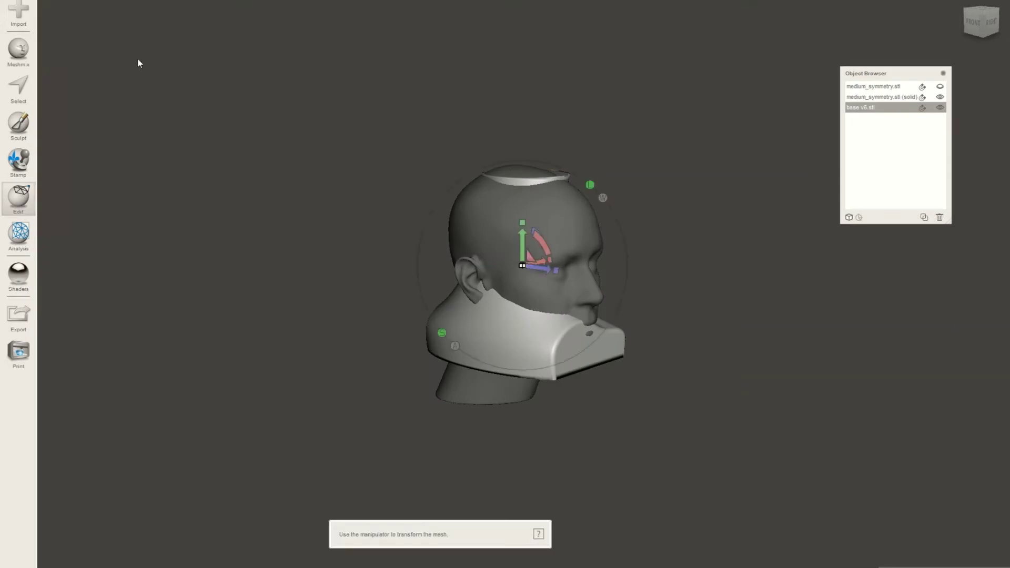
pyautogui.moveTo(649, 354); pyautogui.dragTo(584, 306, button='right')
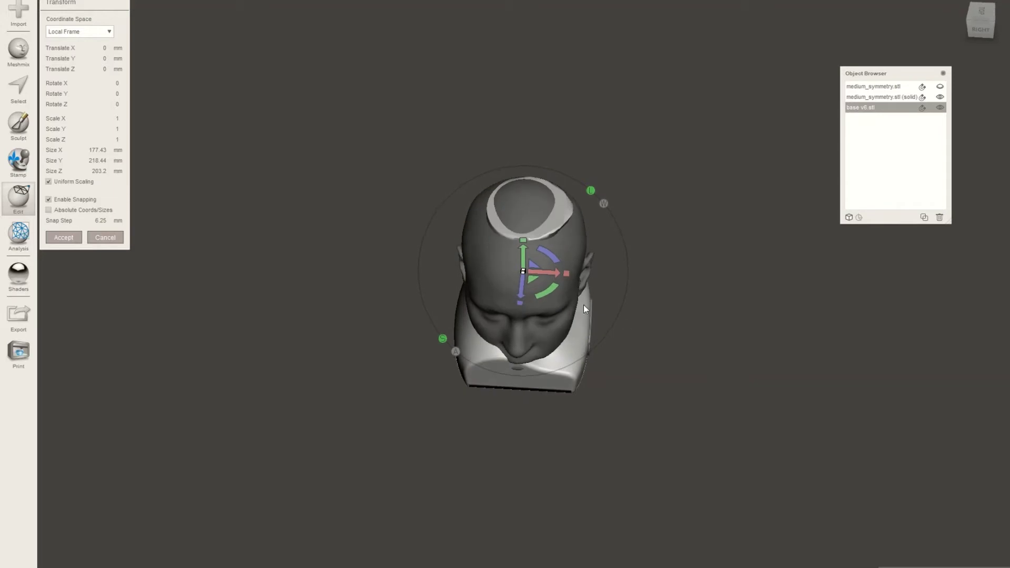
pyautogui.moveTo(551, 293); pyautogui.dragTo(473, 321)
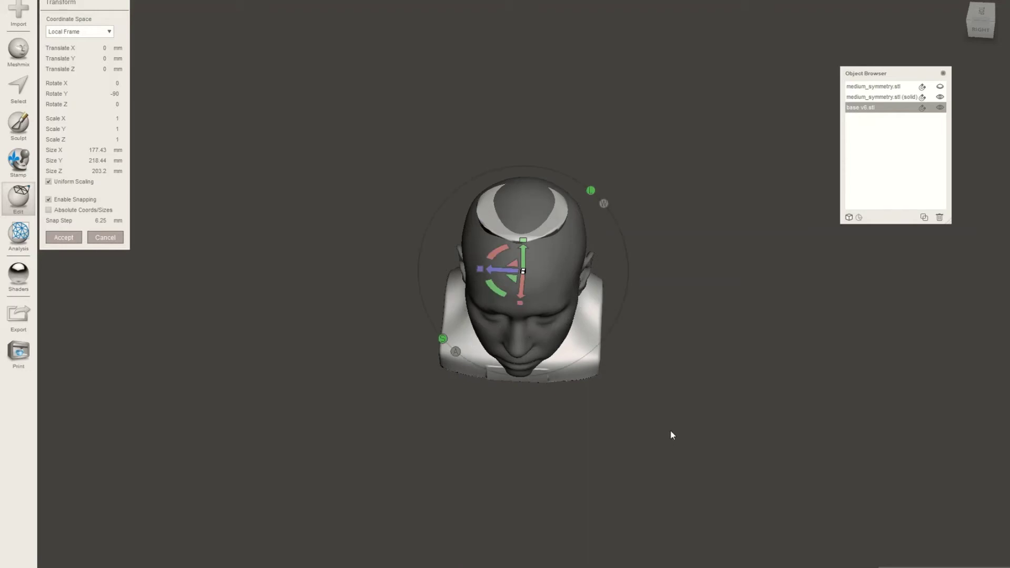
pyautogui.moveTo(672, 434); pyautogui.dragTo(771, 358, button='right')
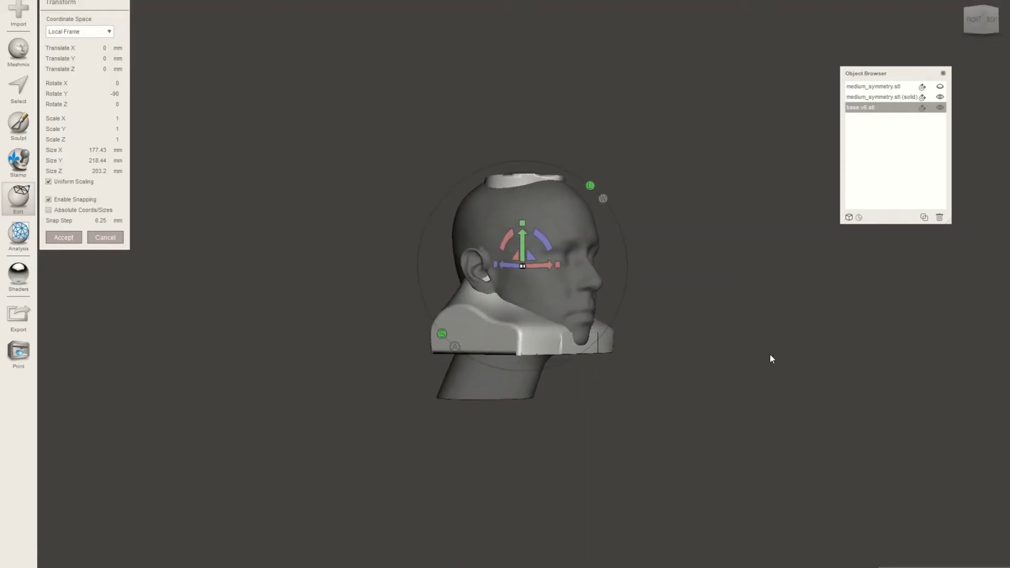
pyautogui.moveTo(524, 240); pyautogui.dragTo(507, 317)
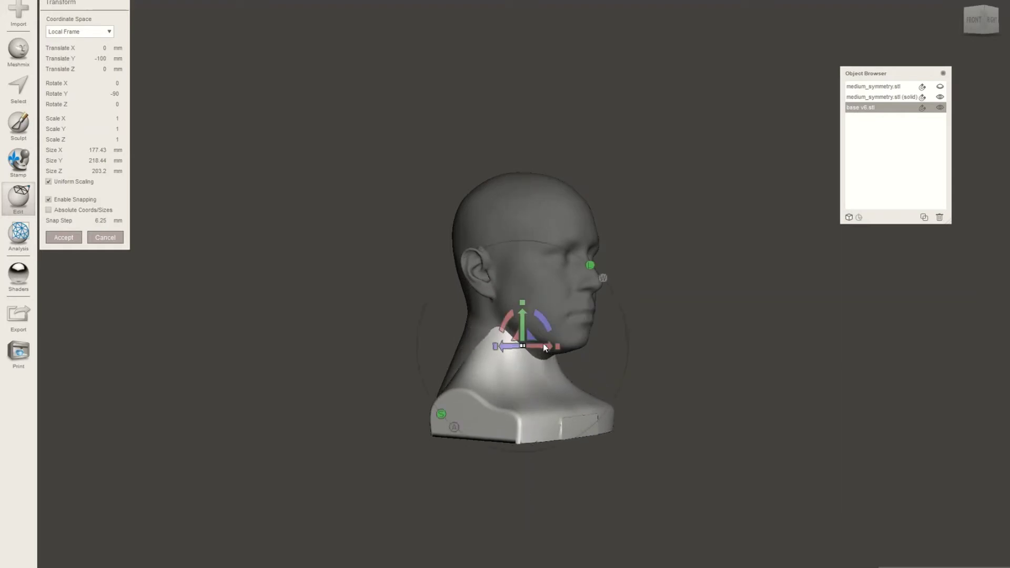
pyautogui.moveTo(546, 348); pyautogui.dragTo(532, 347)
pyautogui.moveTo(713, 410); pyautogui.dragTo(117, 424, button='right')
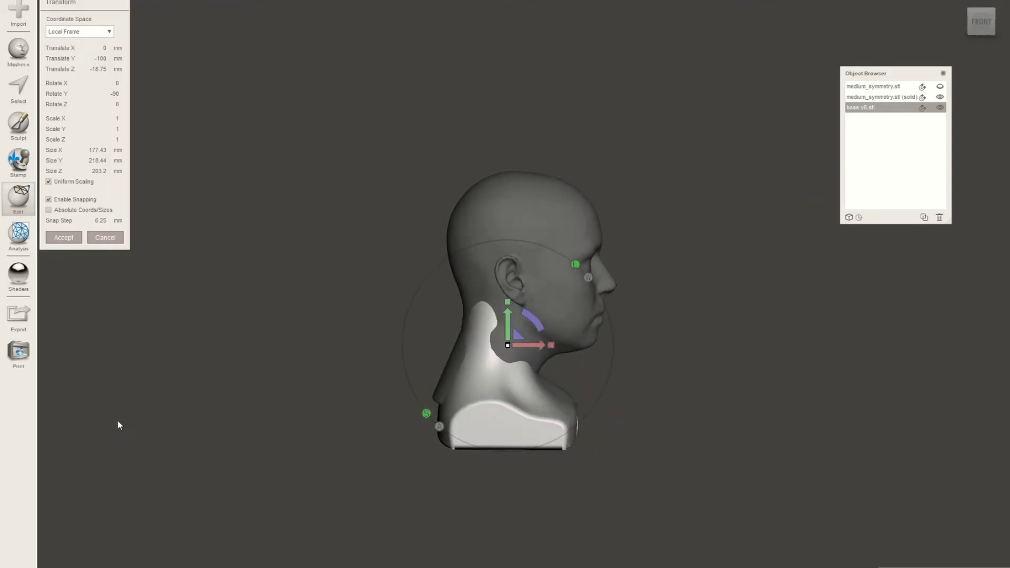
pyautogui.click(56, 239)
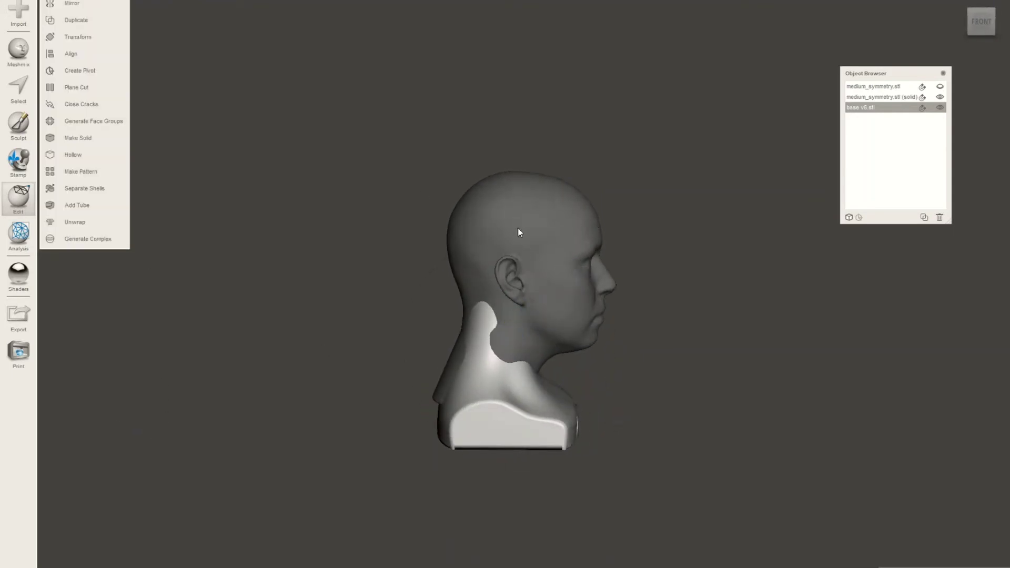
# Plane-cut the solid head's lower neck with a slightly tilted plane, keeping the head side
pyautogui.click(538, 213)
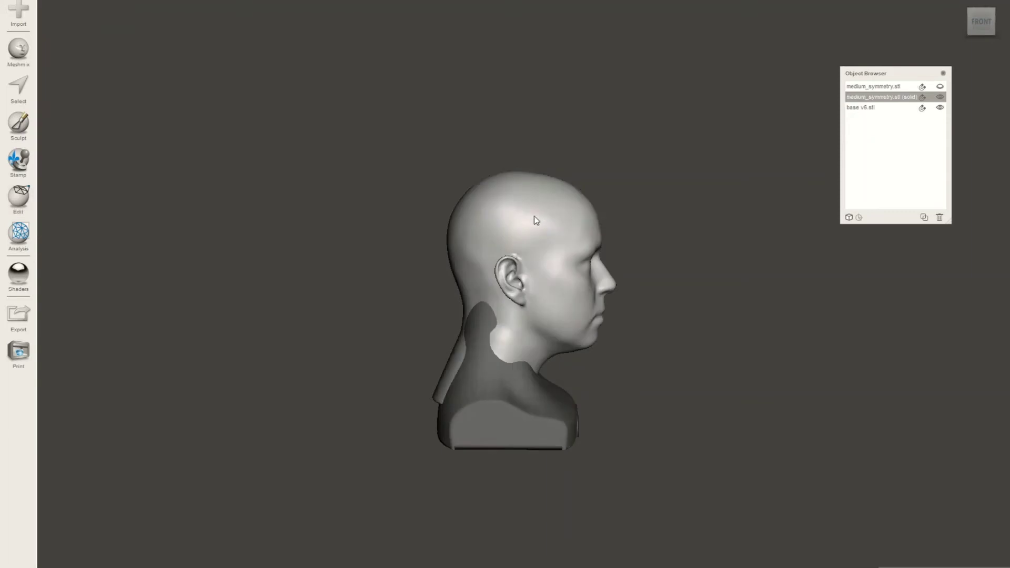
pyautogui.click(20, 200)
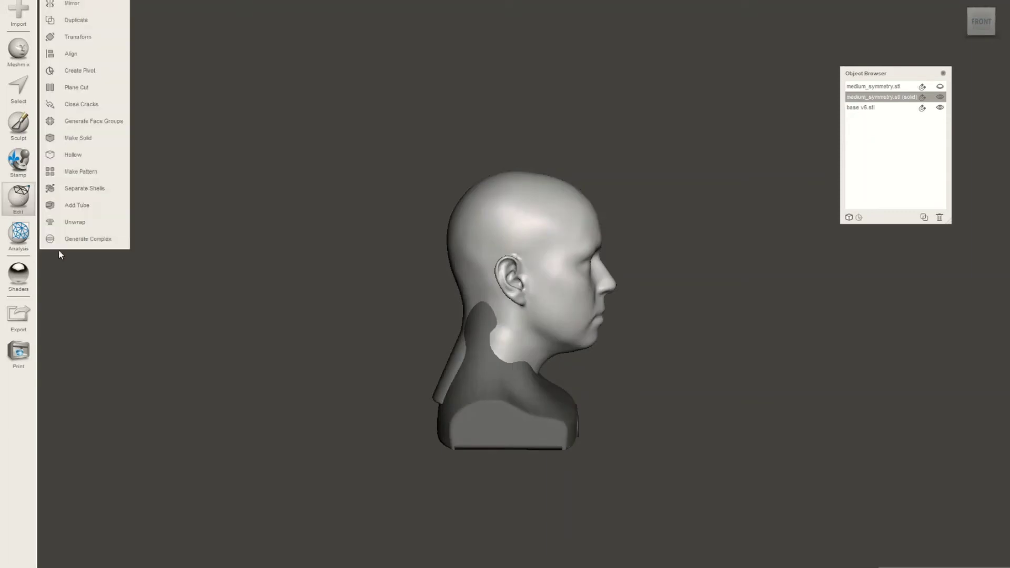
pyautogui.click(92, 86)
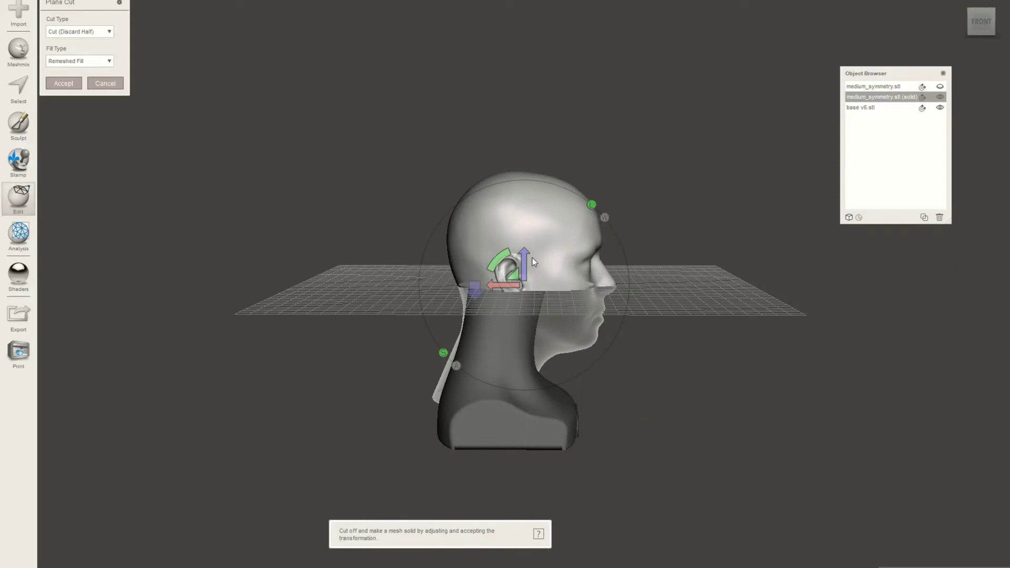
pyautogui.moveTo(504, 262); pyautogui.dragTo(503, 210)
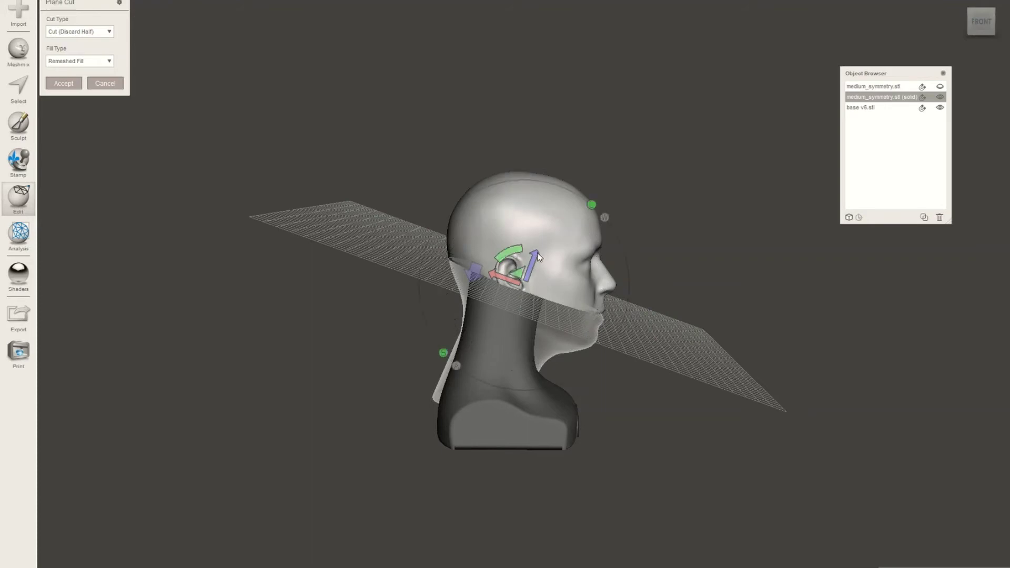
pyautogui.moveTo(537, 256); pyautogui.dragTo(504, 338)
pyautogui.click(446, 356)
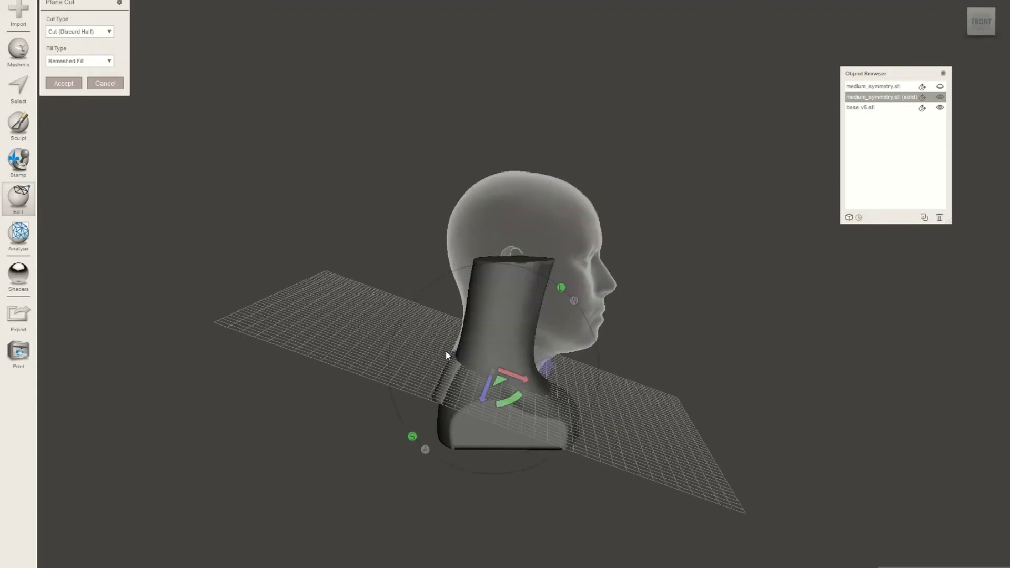
pyautogui.click(550, 366)
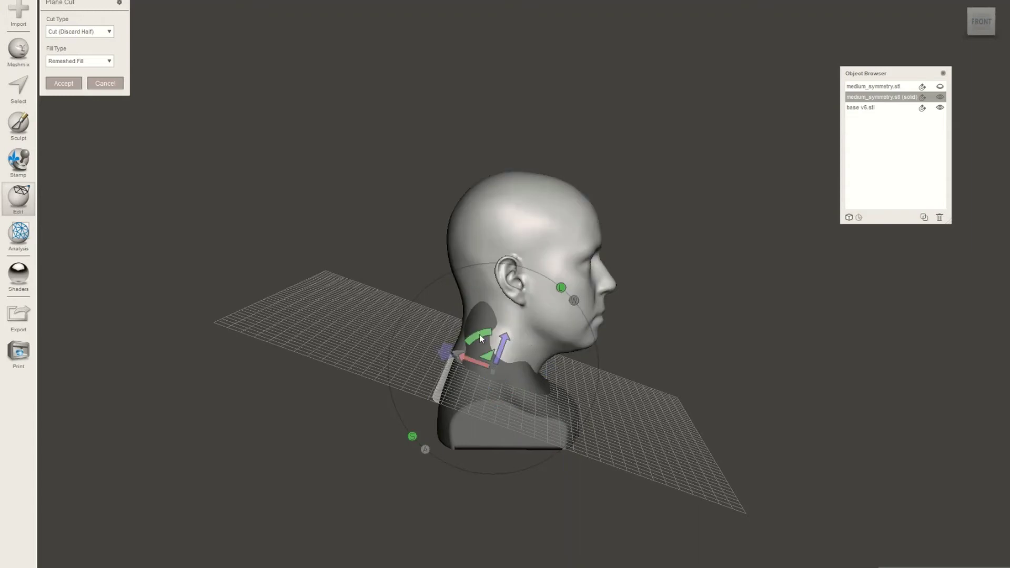
pyautogui.moveTo(479, 335); pyautogui.dragTo(476, 334)
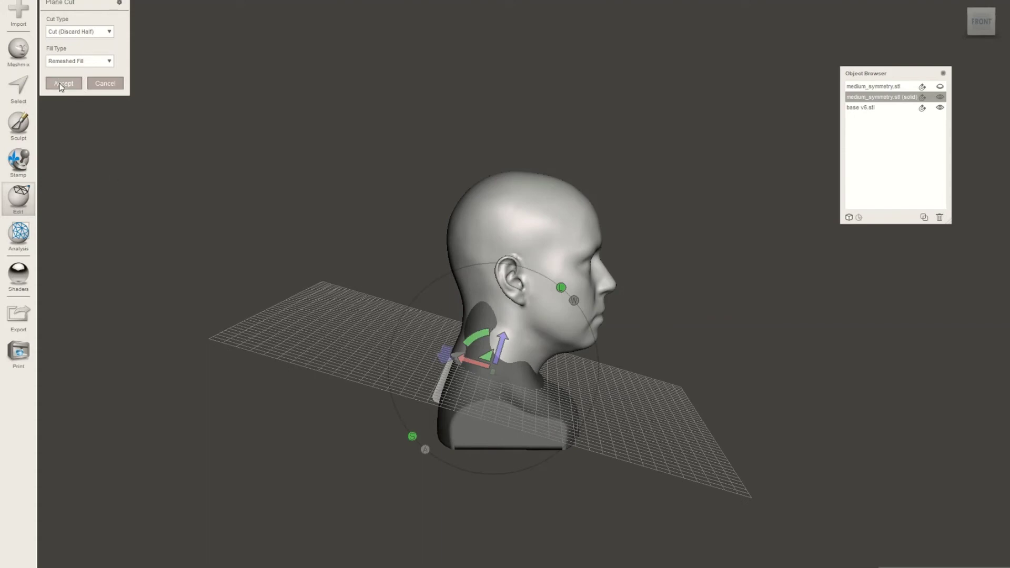
pyautogui.press('Return')
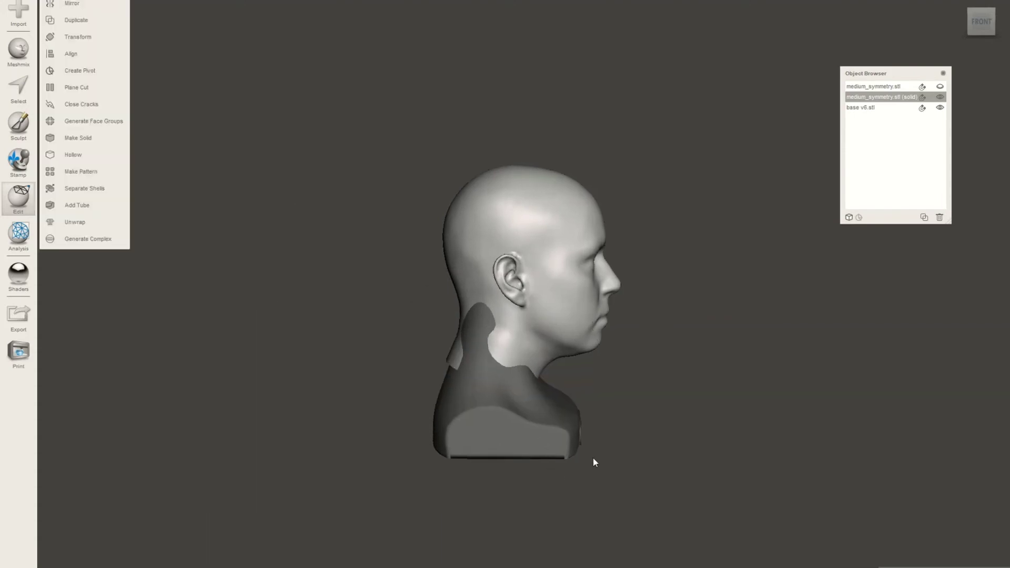
# Select the base v6.stl part for editing
pyautogui.scroll(3, 591, 463)
pyautogui.click(521, 424)
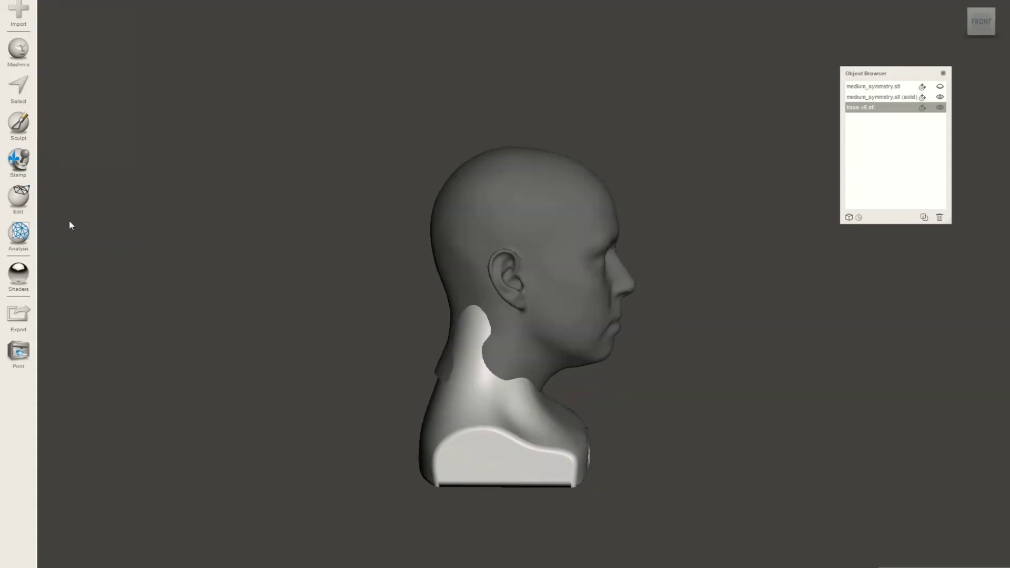
pyautogui.click(18, 197)
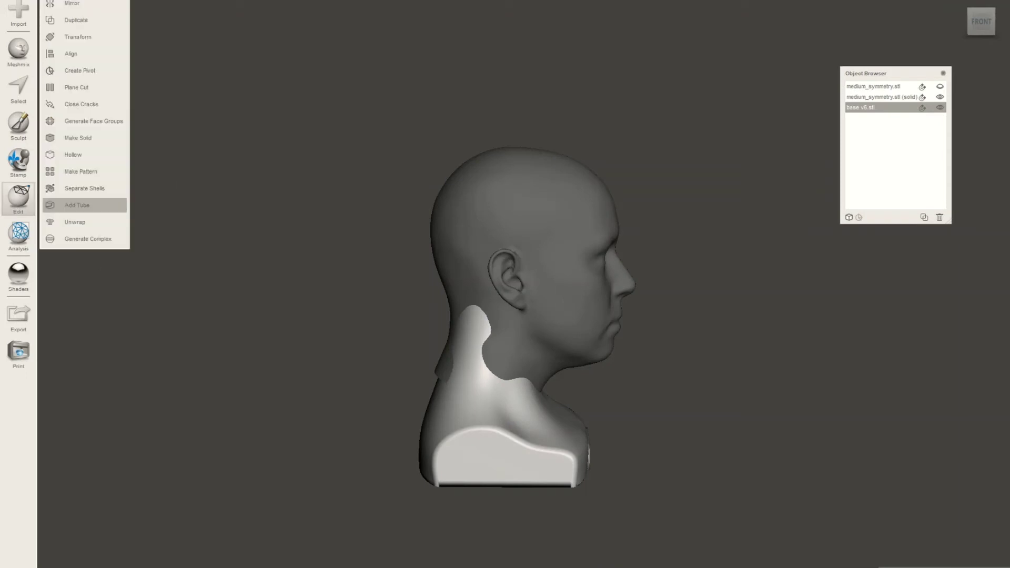
# Scale the base to 189.93 mm along X and 196.95 mm along Z, then accept
pyautogui.click(100, 37)
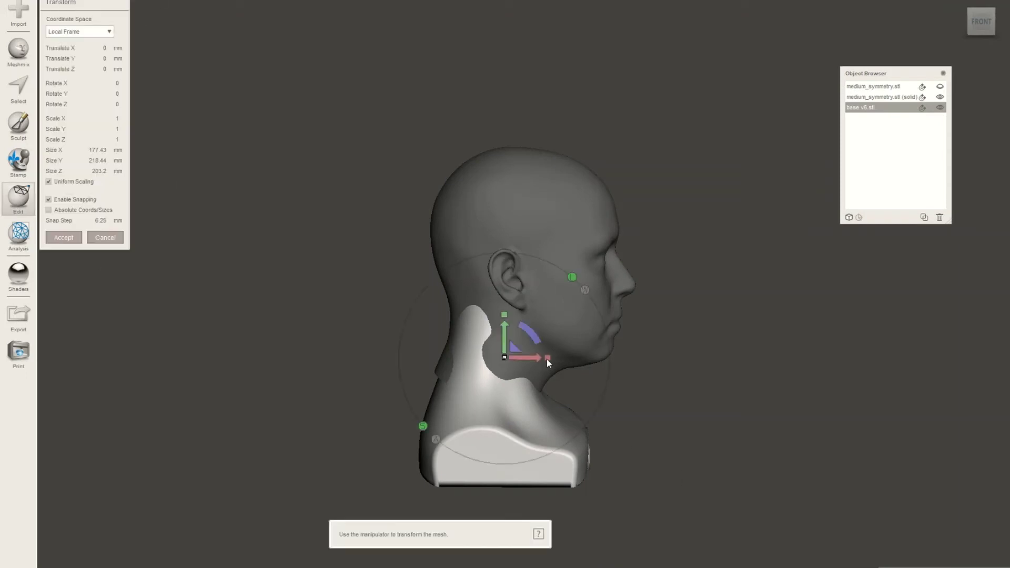
pyautogui.moveTo(547, 359); pyautogui.dragTo(560, 362)
pyautogui.moveTo(678, 413); pyautogui.dragTo(368, 405, button='right')
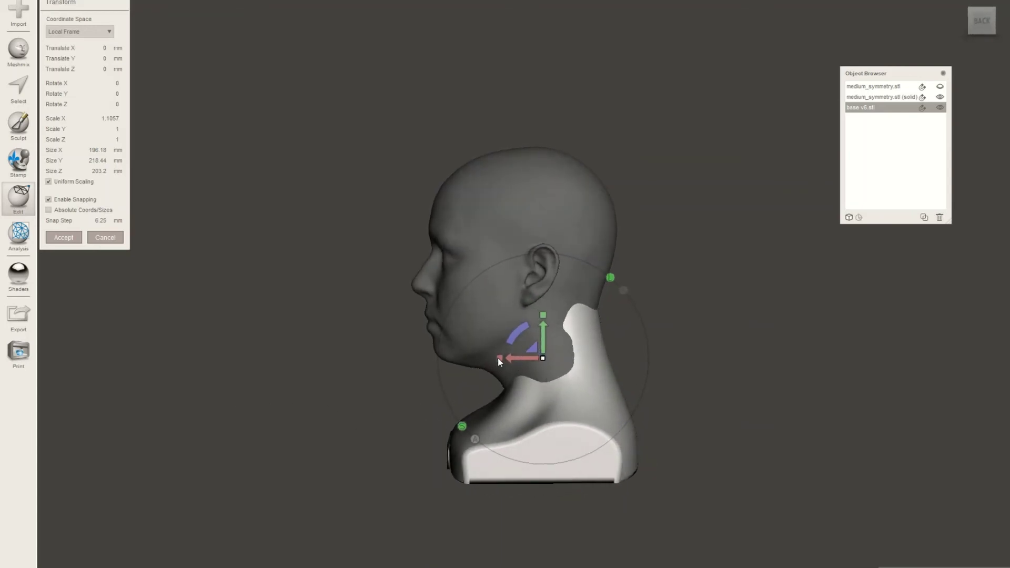
pyautogui.moveTo(499, 358); pyautogui.dragTo(502, 358)
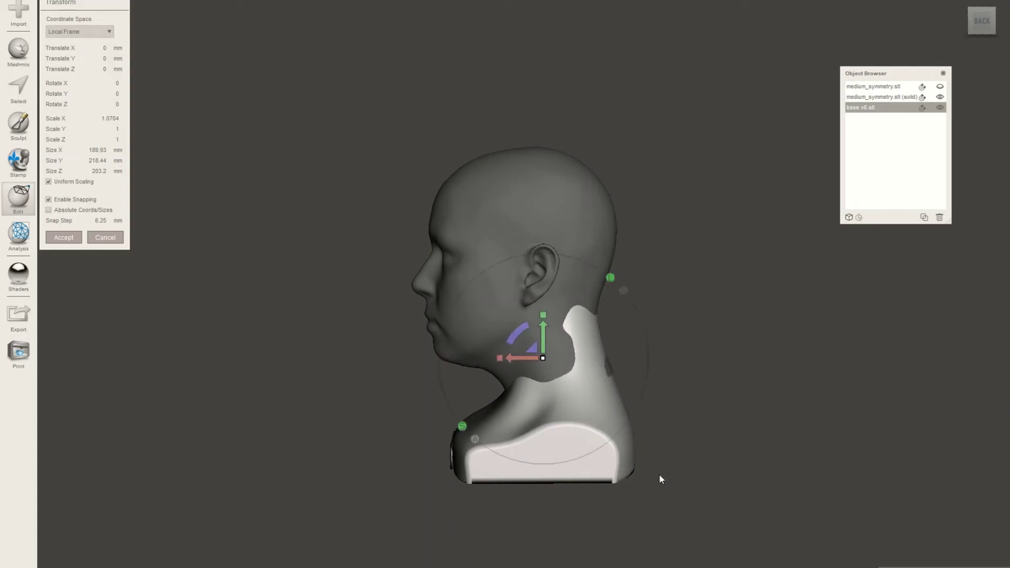
pyautogui.moveTo(662, 479); pyautogui.dragTo(822, 473, button='right')
pyautogui.moveTo(480, 357); pyautogui.dragTo(485, 358)
pyautogui.moveTo(695, 465); pyautogui.dragTo(415, 466, button='right')
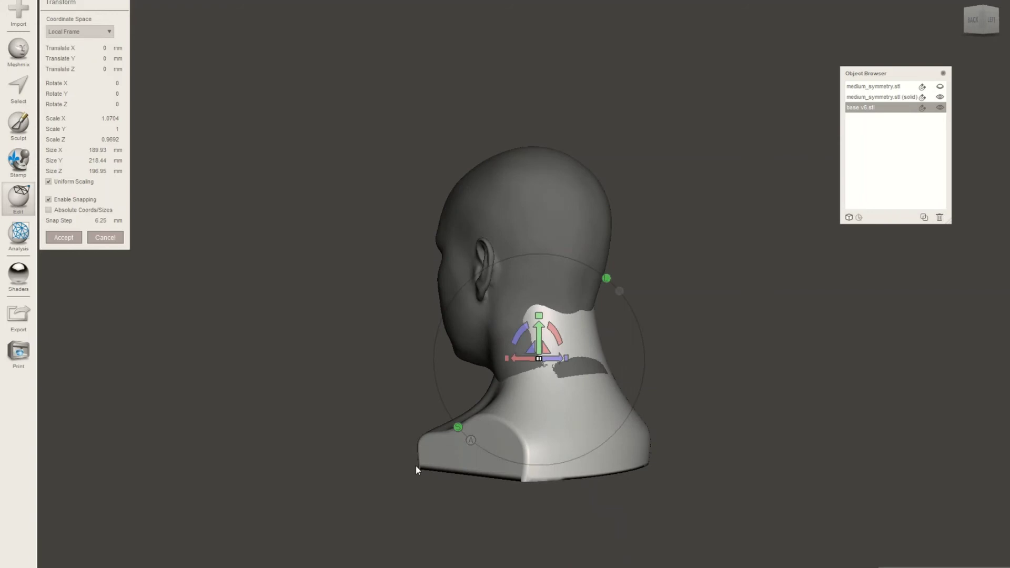
pyautogui.click(64, 238)
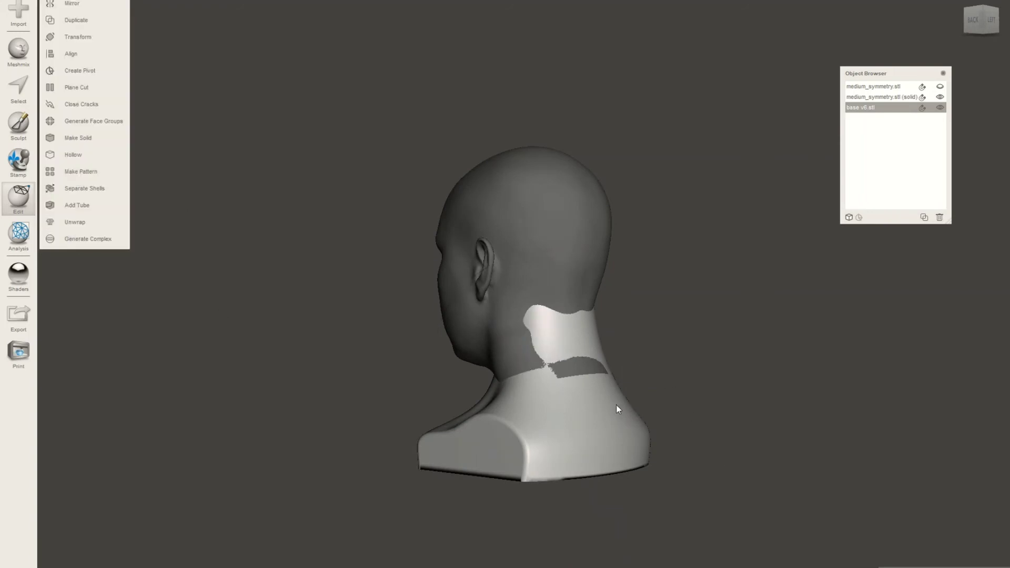
pyautogui.moveTo(617, 406); pyautogui.dragTo(747, 425, button='right')
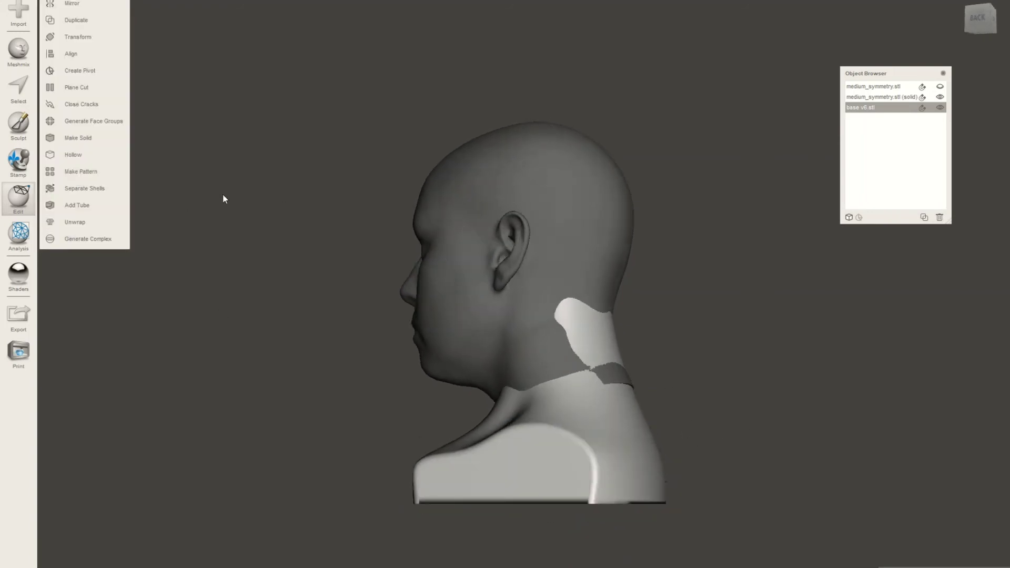
pyautogui.click(18, 126)
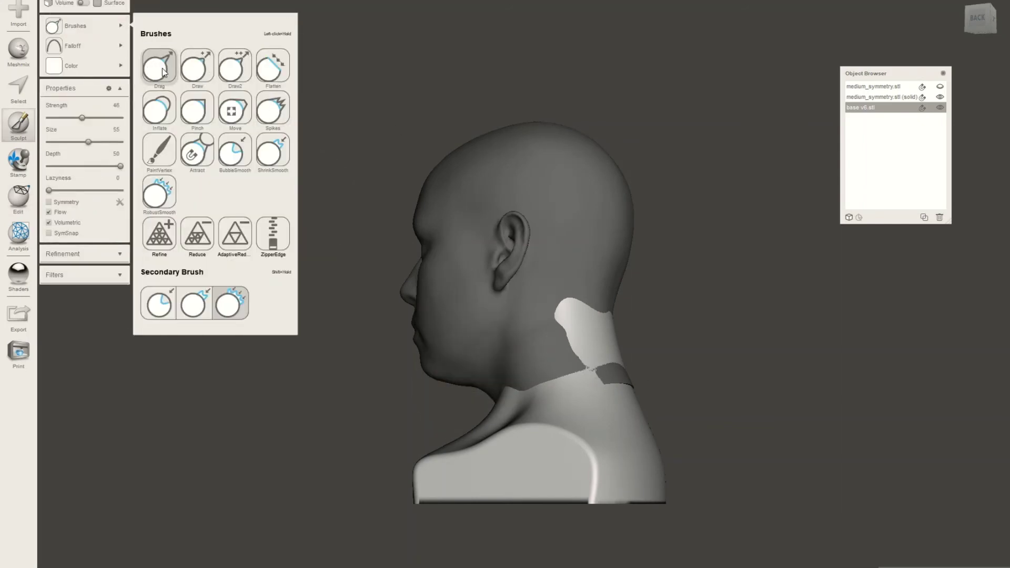
# Set brush strength 43 and size 42, target medium_symmetry.stl (solid), and inspect the neck
pyautogui.click(80, 117)
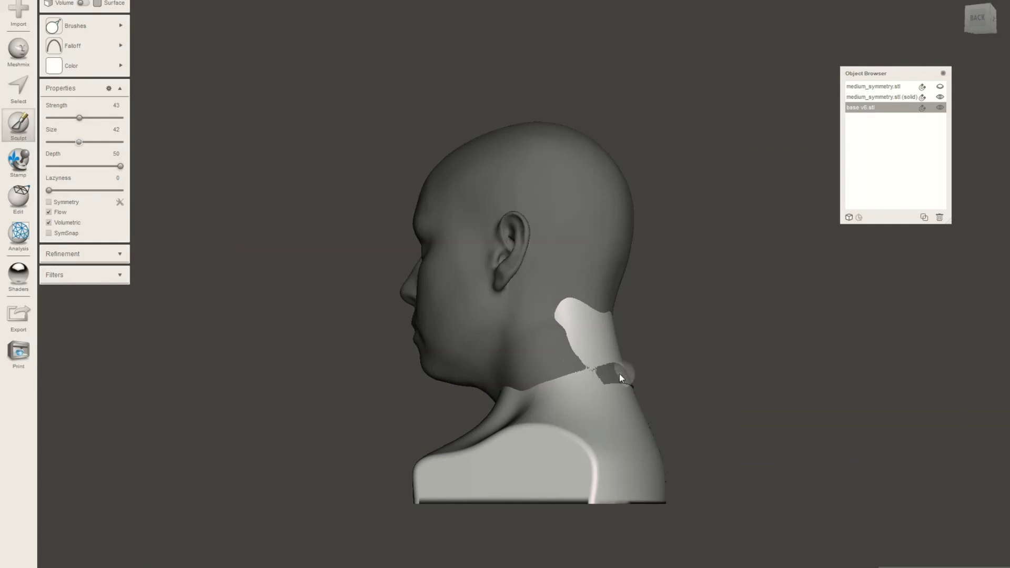
pyautogui.click(881, 97)
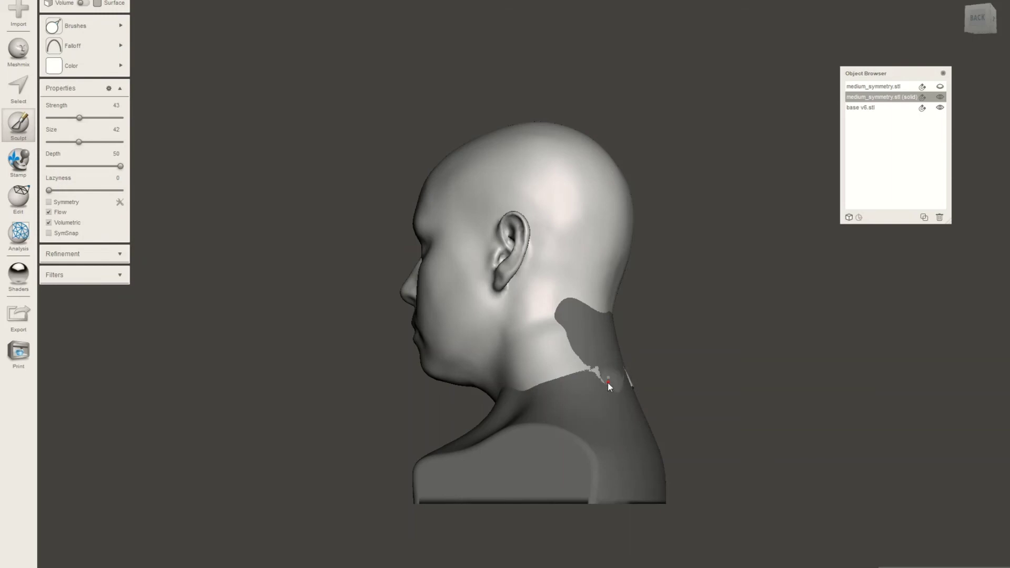
pyautogui.moveTo(608, 383); pyautogui.dragTo(380, 406, button='right')
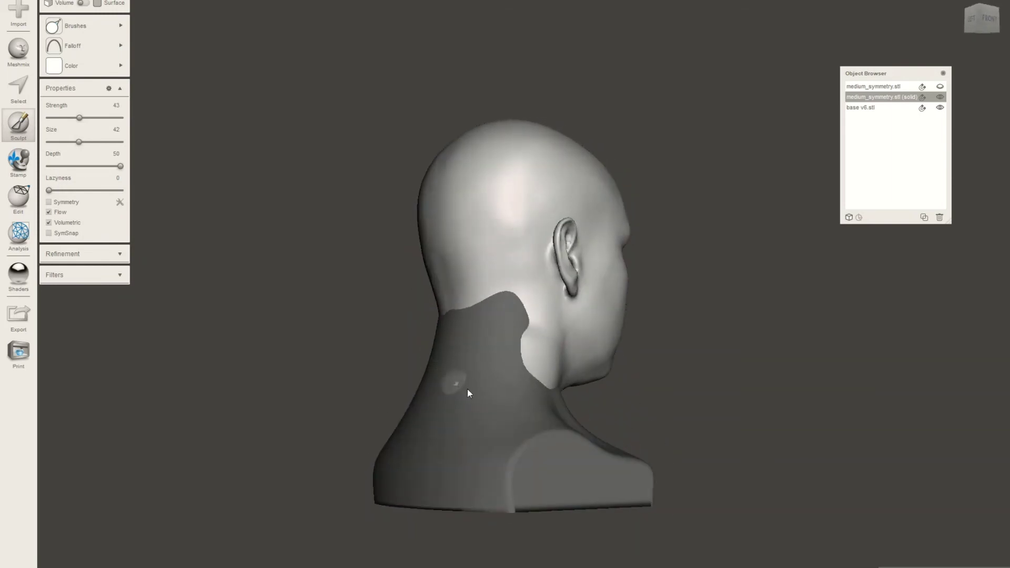
pyautogui.moveTo(468, 392); pyautogui.dragTo(672, 428, button='right')
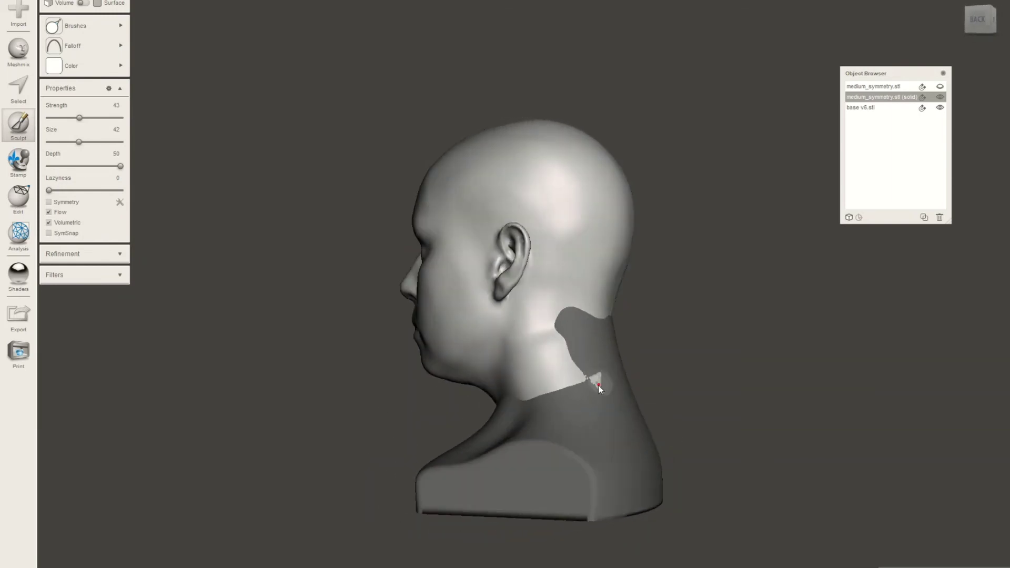
pyautogui.moveTo(601, 392); pyautogui.dragTo(57, 311, button='right')
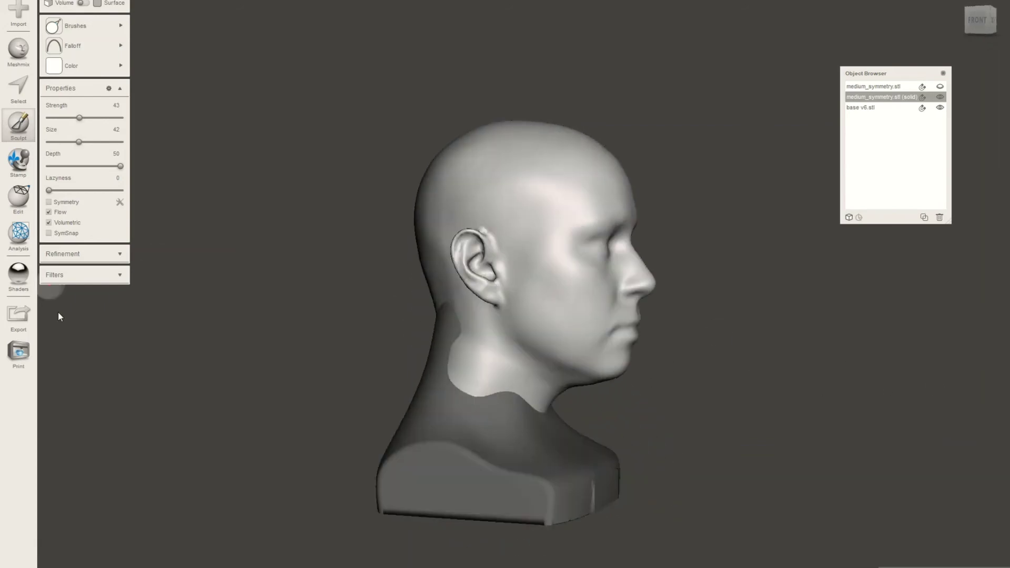
pyautogui.click(19, 197)
pyautogui.moveTo(747, 377); pyautogui.dragTo(461, 358, button='right')
# Choose the Flatten brush at strength 50, depth 0, size 42, and view the neck join
pyautogui.click(18, 123)
pyautogui.moveTo(94, 27)
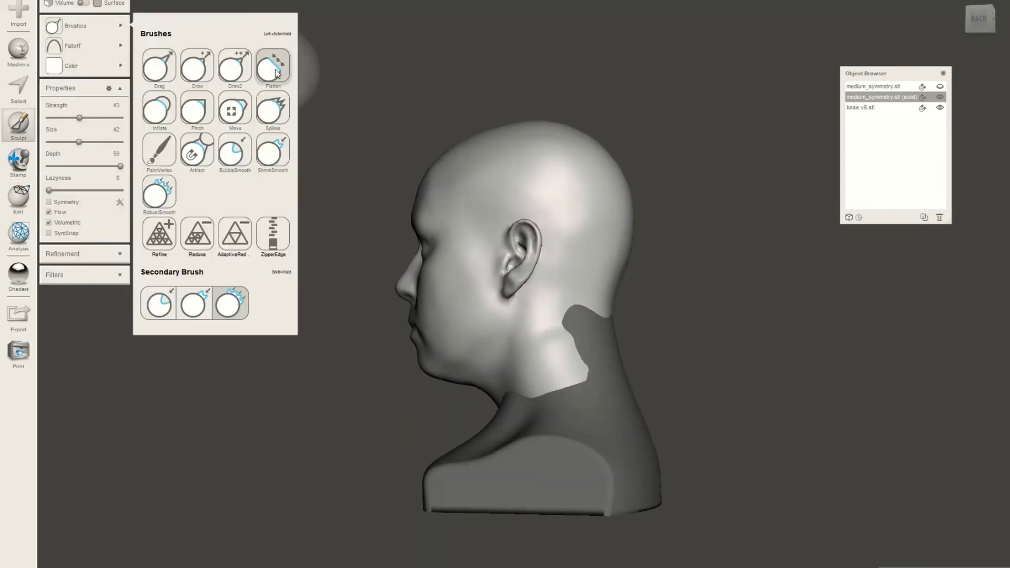
pyautogui.click(276, 73)
pyautogui.scroll(2, 585, 393)
pyautogui.moveTo(607, 380); pyautogui.dragTo(404, 375, button='right')
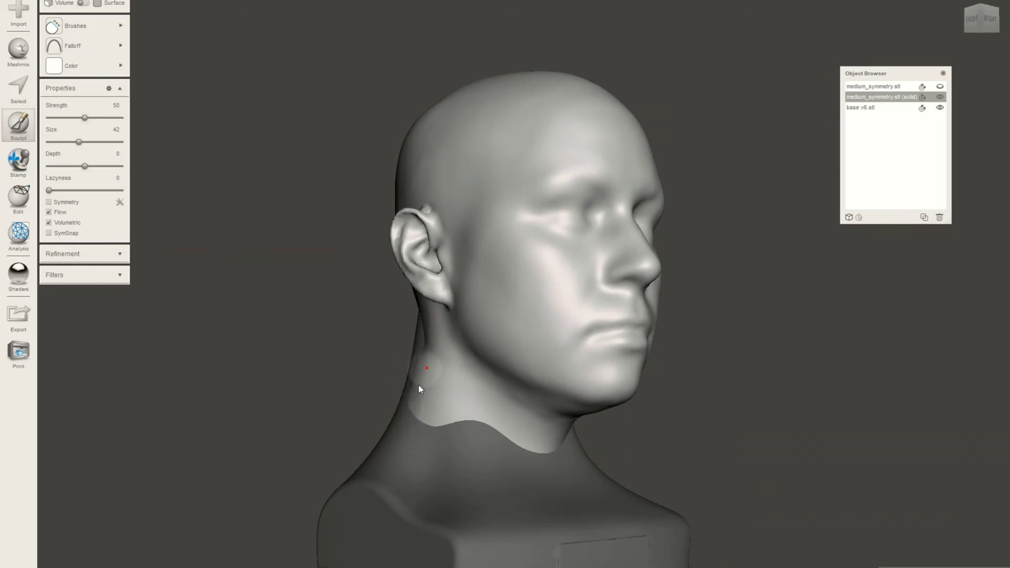
pyautogui.moveTo(442, 455); pyautogui.dragTo(519, 388, button='right')
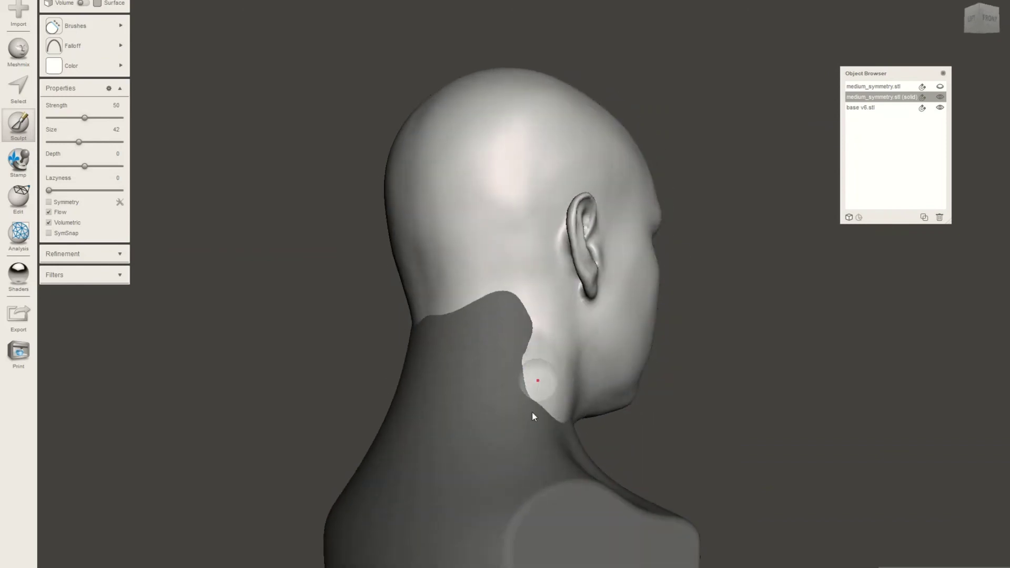
pyautogui.moveTo(513, 460); pyautogui.dragTo(582, 427, button='right')
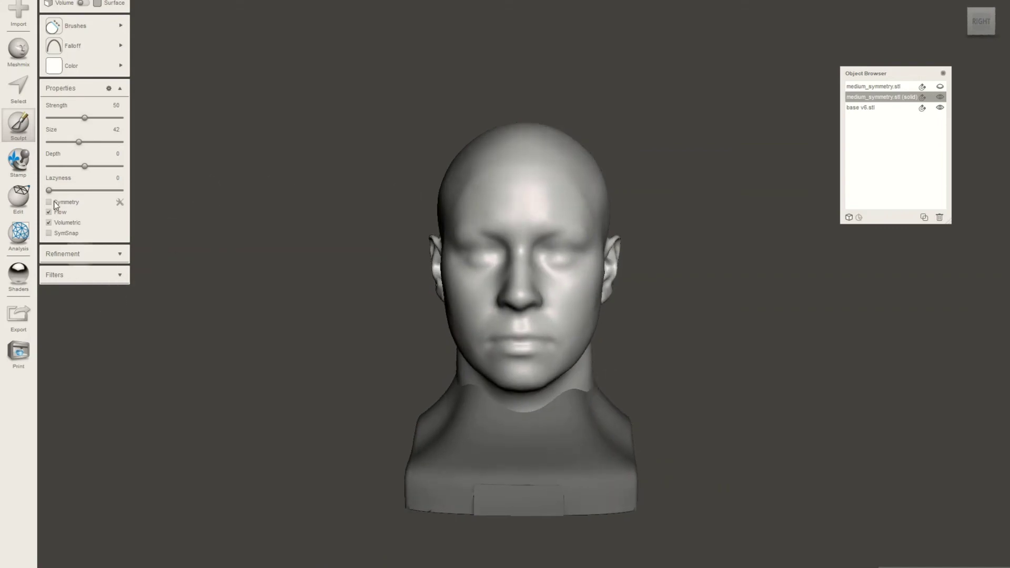
# Select base v6.stl together with the solid head and Combine them into one object
pyautogui.click(6, 201)
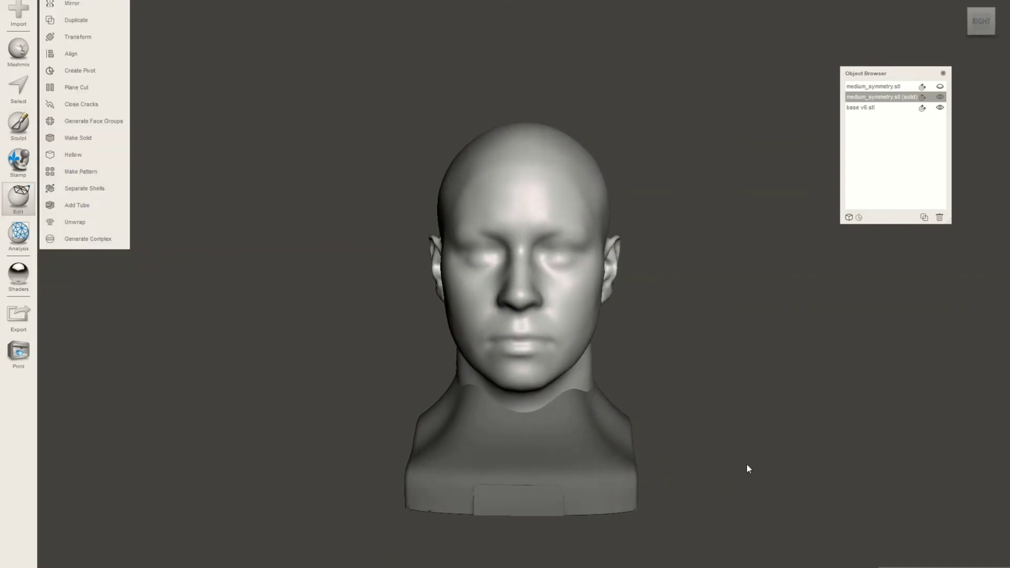
pyautogui.keyDown('shift'); pyautogui.click(883, 108); pyautogui.keyUp('shift')
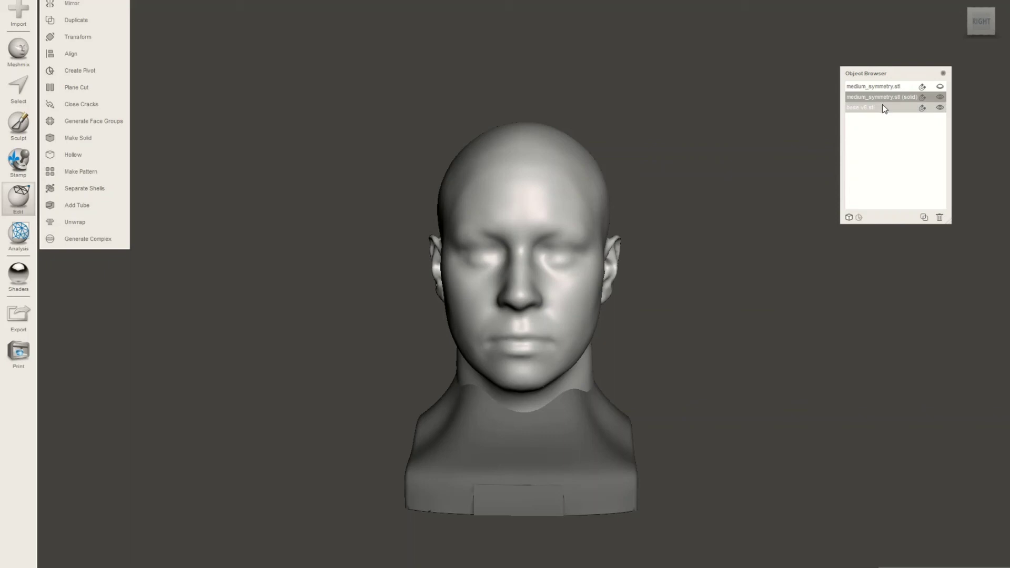
pyautogui.click(110, 71)
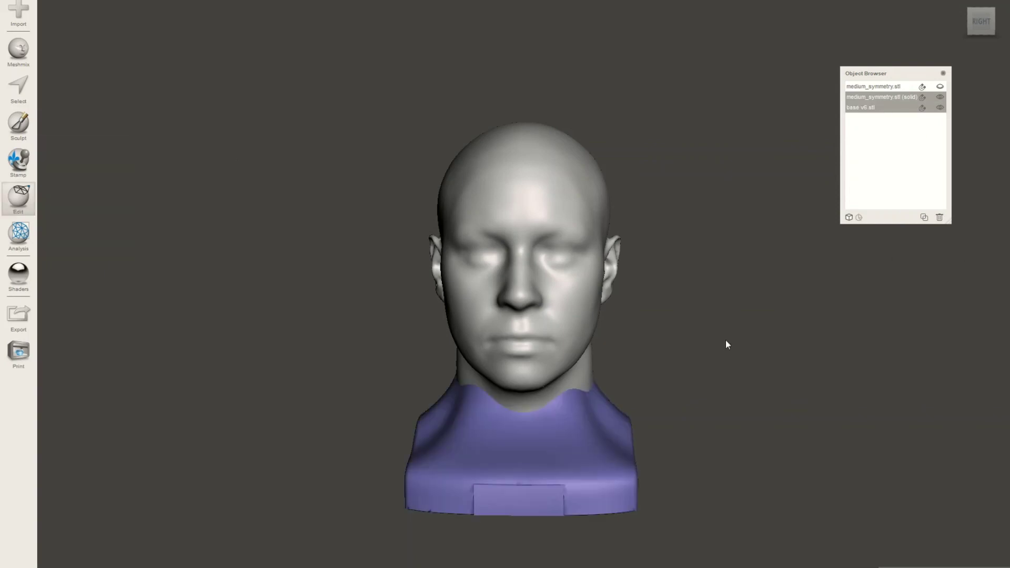
pyautogui.moveTo(660, 358); pyautogui.dragTo(723, 358, button='right')
# Make the combined bust solid, then start an STL Binary export into the STL Files folder
pyautogui.moveTo(654, 388)
pyautogui.mouseDown(button='right')
pyautogui.moveTo(750, 347)
pyautogui.moveTo(768, 315)
pyautogui.moveTo(736, 351)
pyautogui.moveTo(626, 377)
pyautogui.moveTo(636, 386)
pyautogui.mouseUp(button='right')
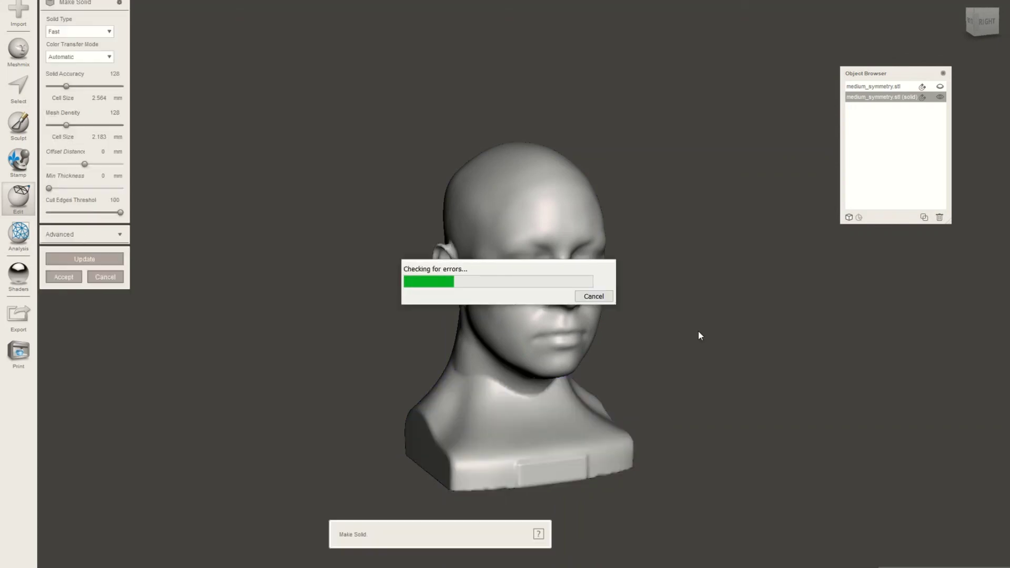
pyautogui.click(73, 277)
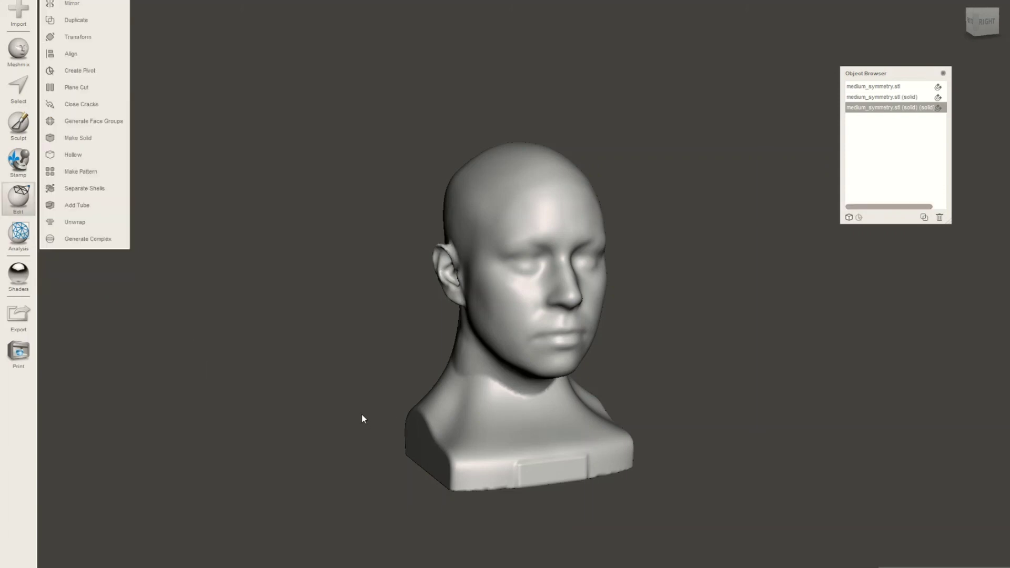
pyautogui.moveTo(362, 418); pyautogui.dragTo(379, 394, button='right')
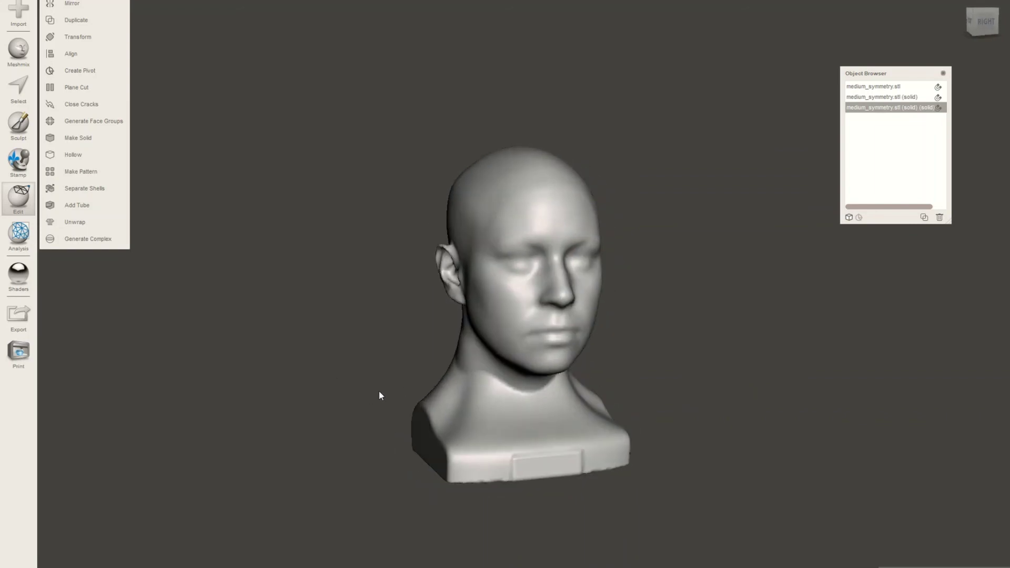
pyautogui.click(23, 317)
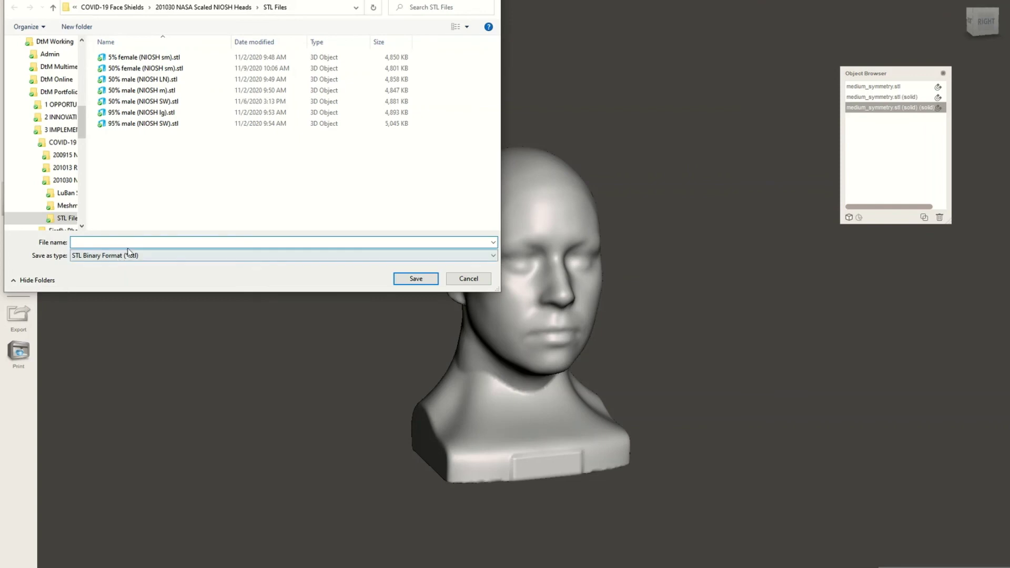